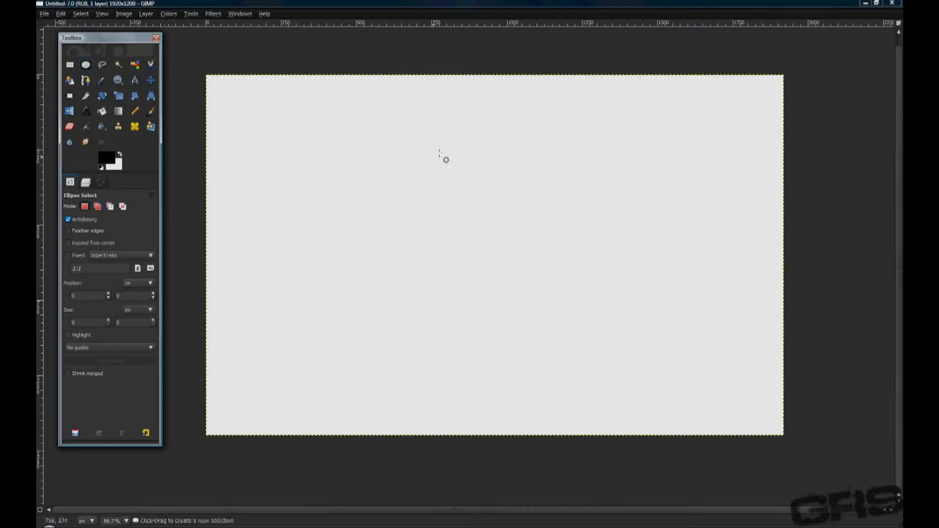
Make a circular selection about 962 px in diameter around the middle of the canvas.
drag(352, 122, 640, 358)
key(ctrl)
key(shift)
click(482, 257)
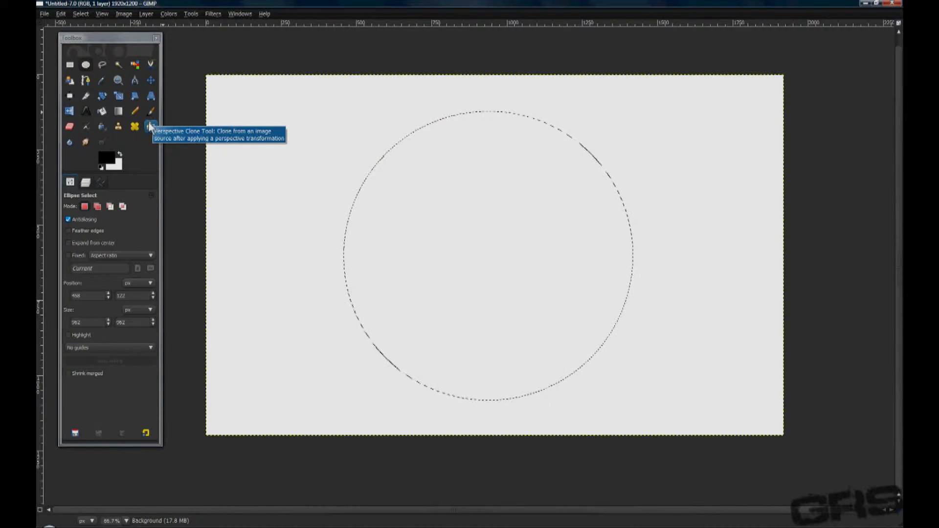
Fill the circle with a linear black-to-white gradient running from its bottom edge up to its top.
click(118, 110)
click(98, 233)
click(99, 233)
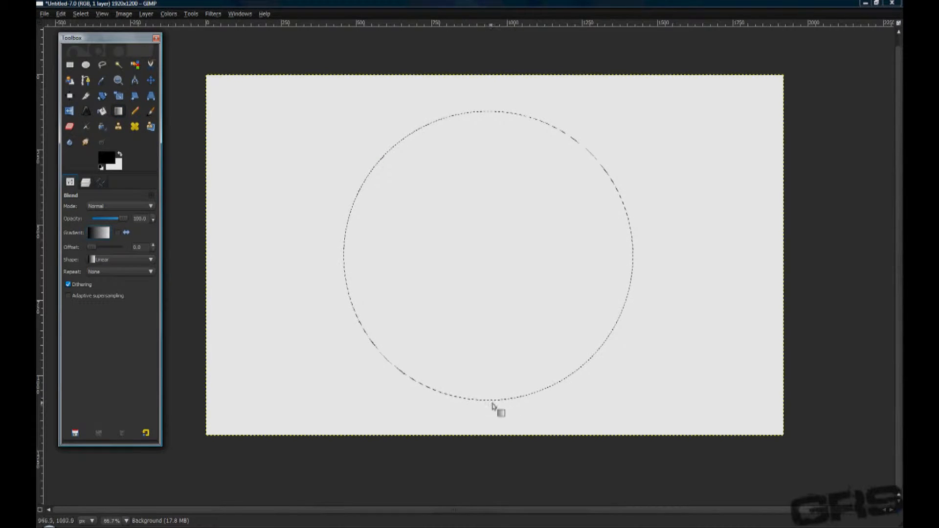
drag(493, 403, 486, 116)
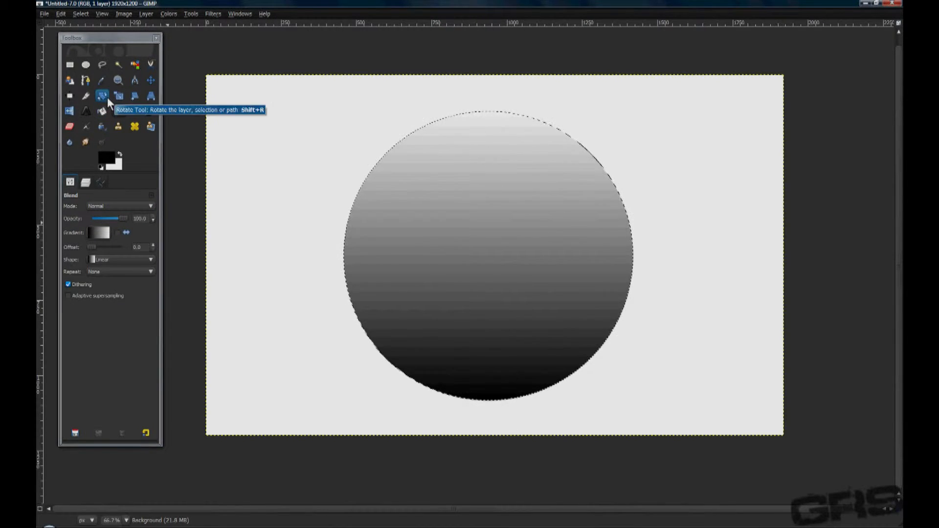
Intersect the selection with a wide ellipse about 640 by 401 px in the upper part of the ball.
click(87, 66)
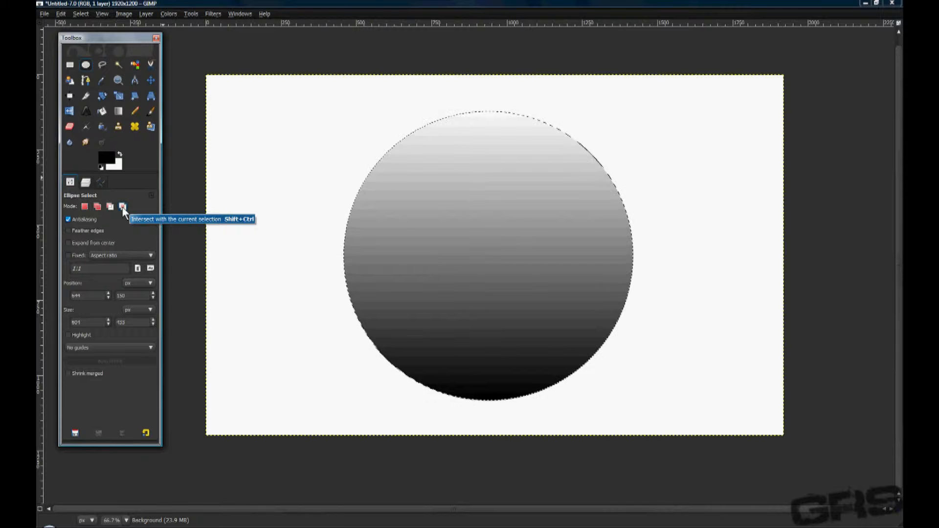
click(123, 206)
drag(401, 120, 577, 241)
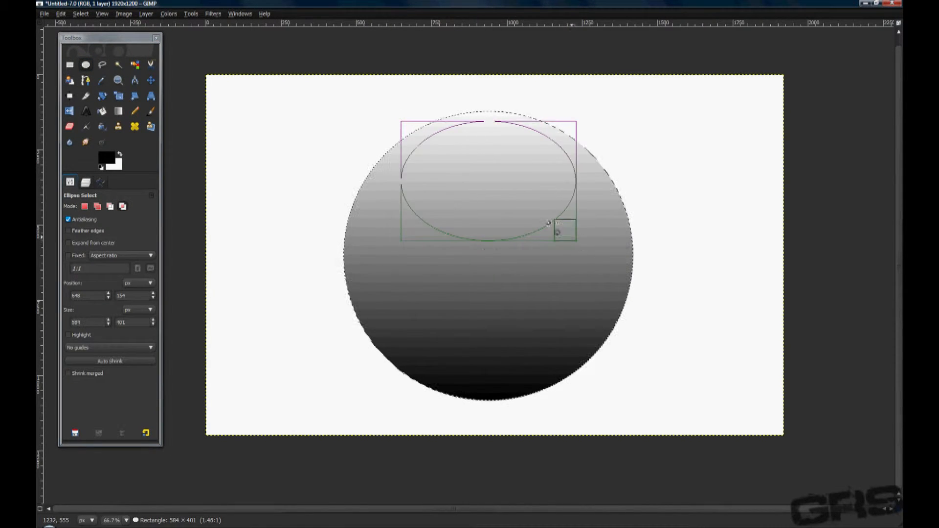
drag(566, 188, 575, 188)
drag(404, 184, 394, 186)
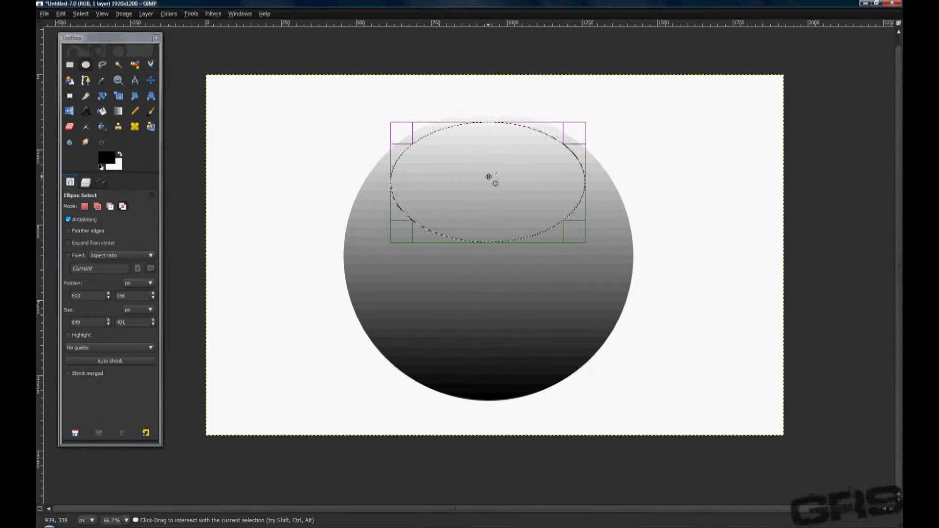
click(487, 179)
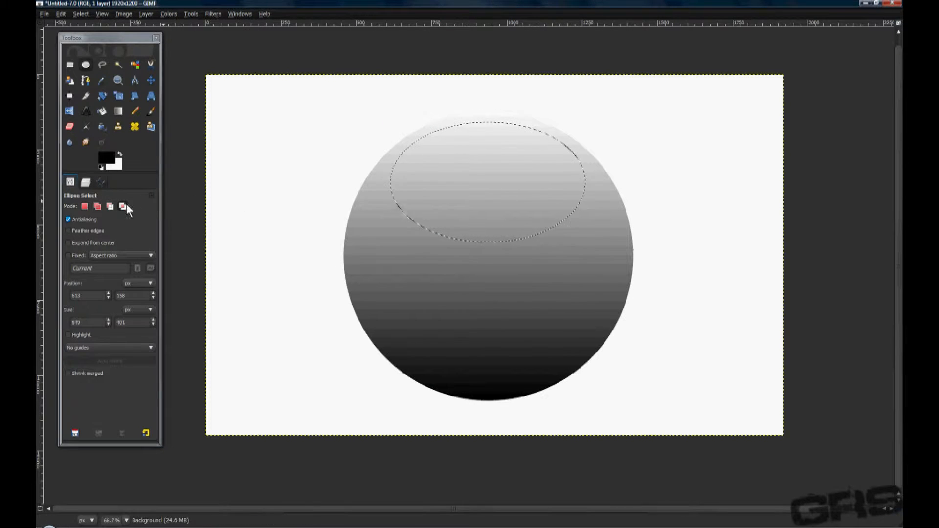
Fill the ellipse with upward FG to Transparent gradients using white as foreground for a glossy highlight, and clear the selection.
click(119, 111)
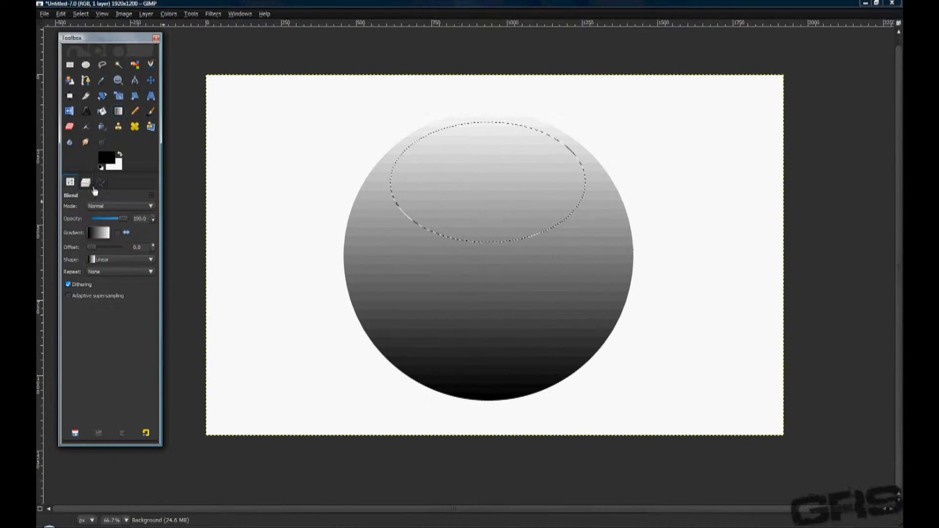
click(98, 233)
click(118, 290)
click(96, 234)
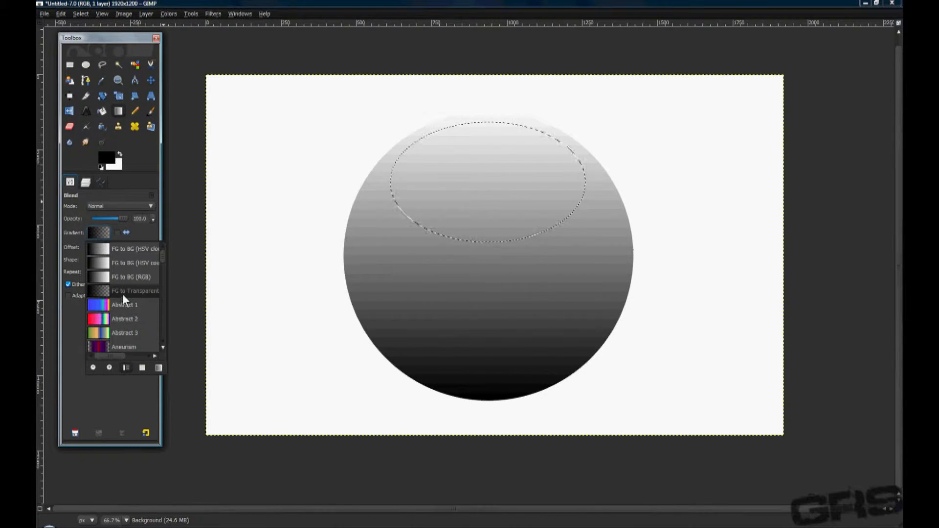
click(100, 229)
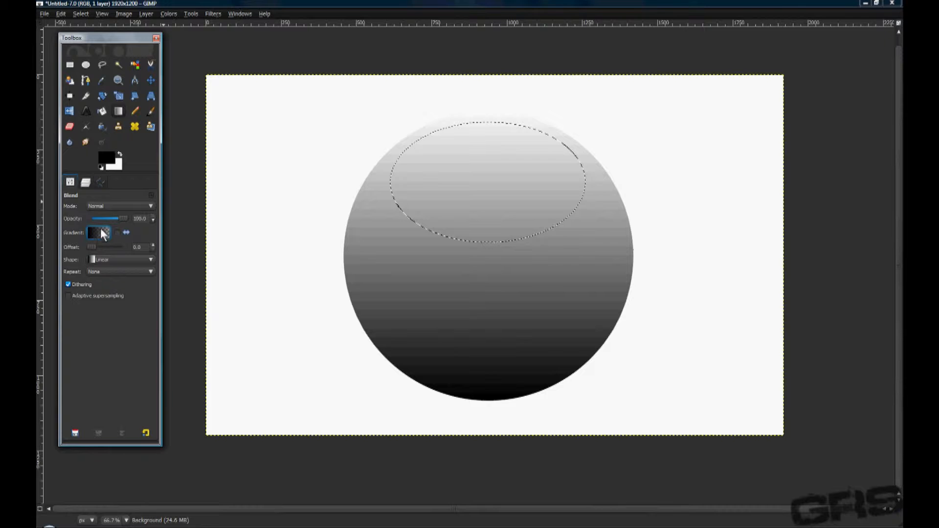
click(119, 153)
drag(486, 367, 489, 121)
drag(479, 323, 484, 145)
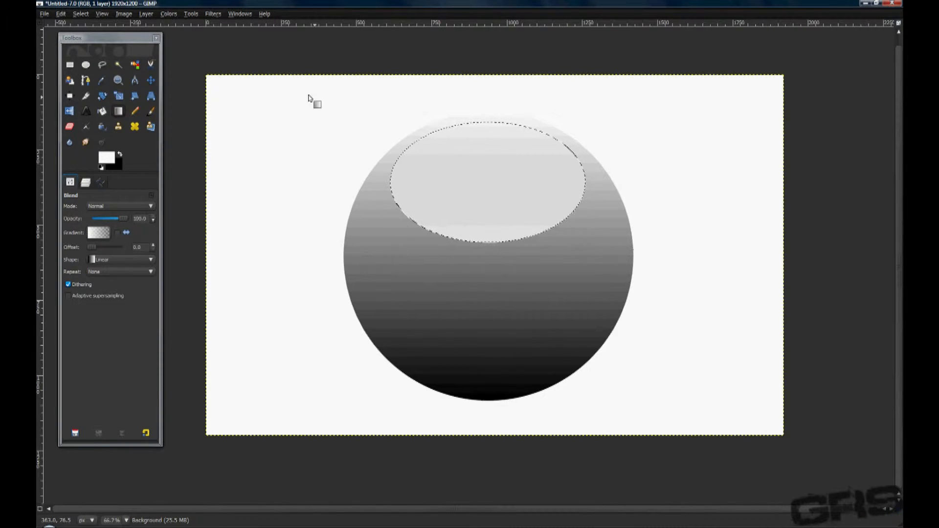
click(83, 13)
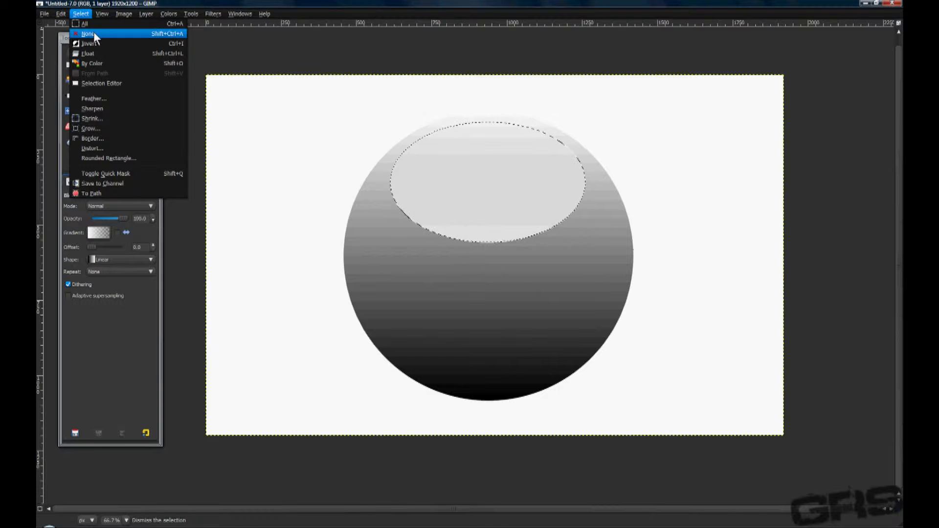
click(93, 34)
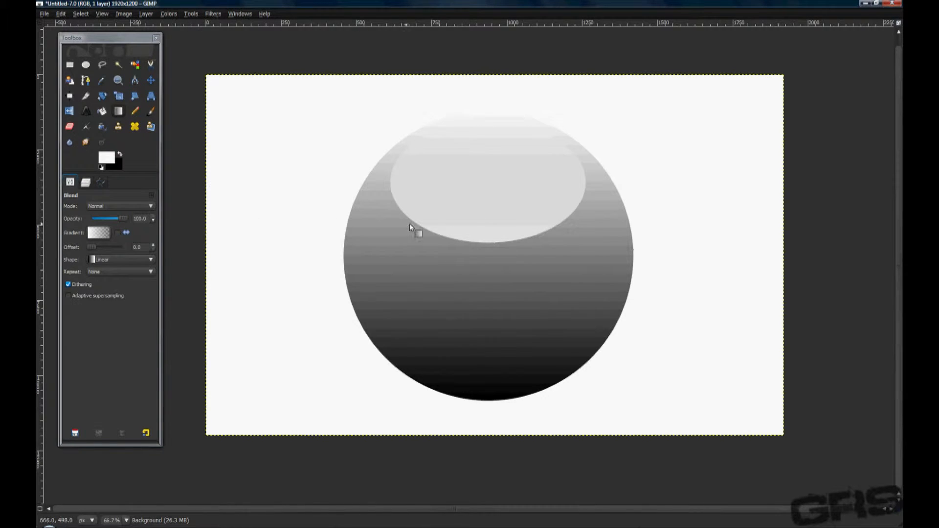
Convert white to transparency on the Background layer with Color to Alpha.
scroll(443, 225, down, 3)
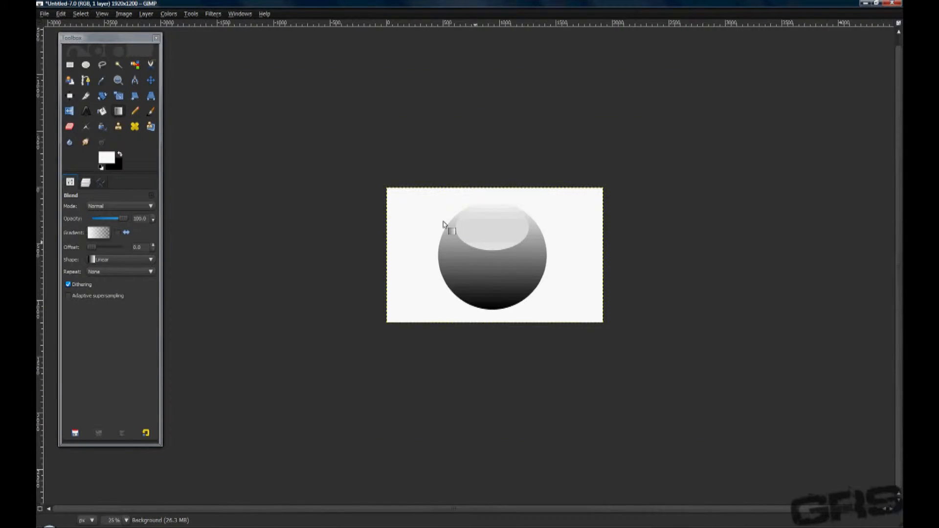
scroll(444, 225, up, 1)
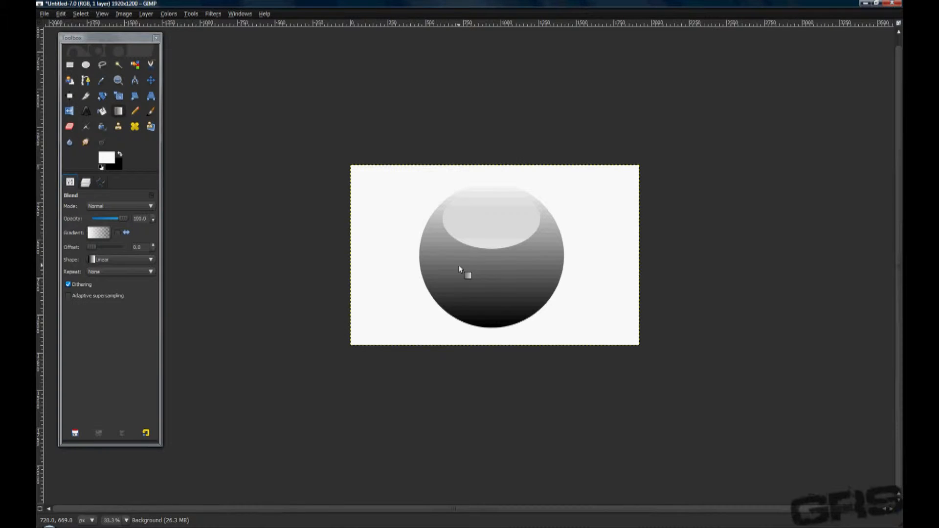
scroll(463, 268, up, 1)
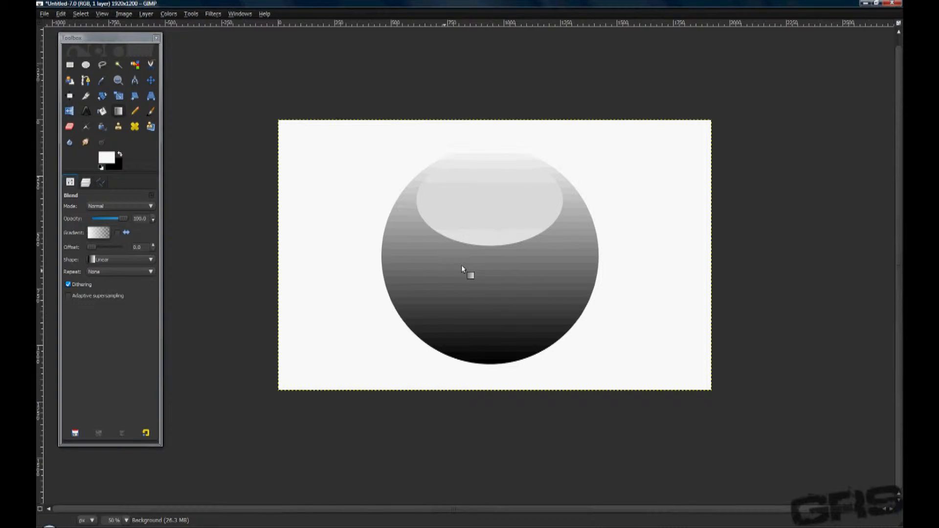
click(86, 181)
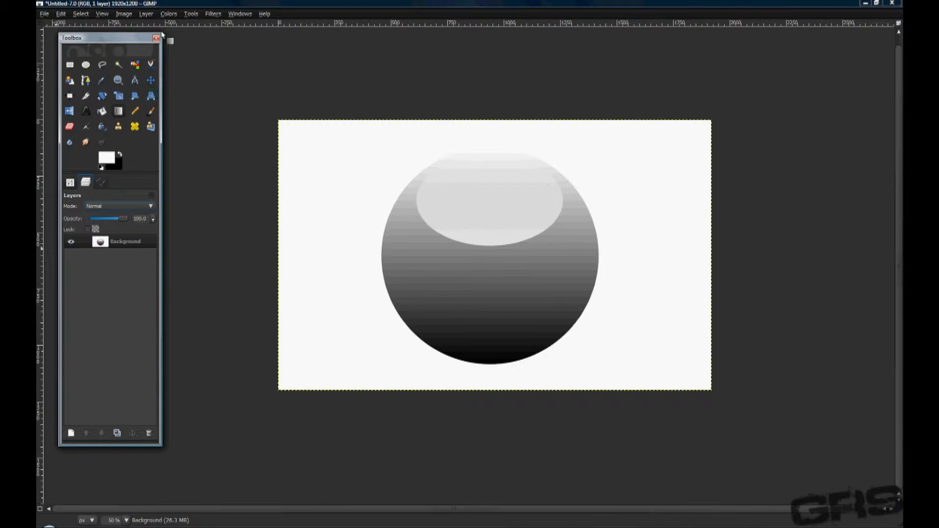
click(166, 14)
click(182, 203)
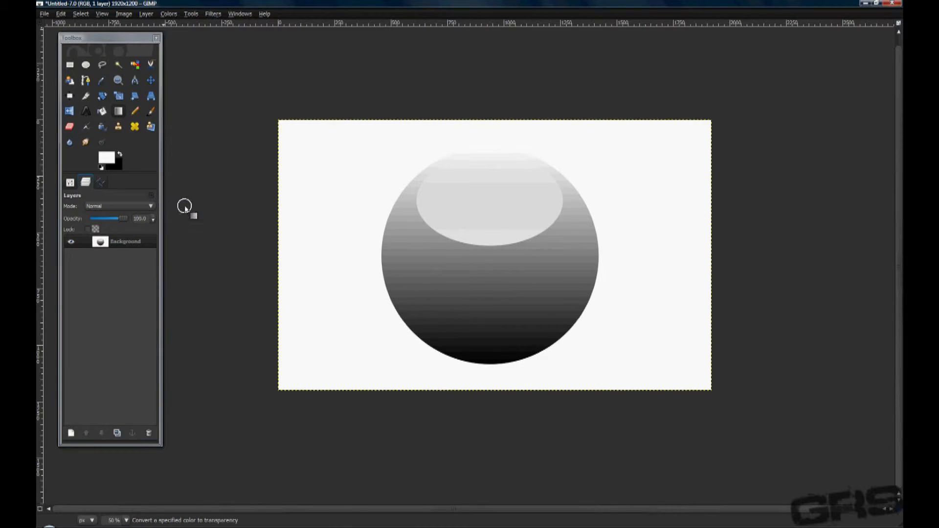
click(172, 184)
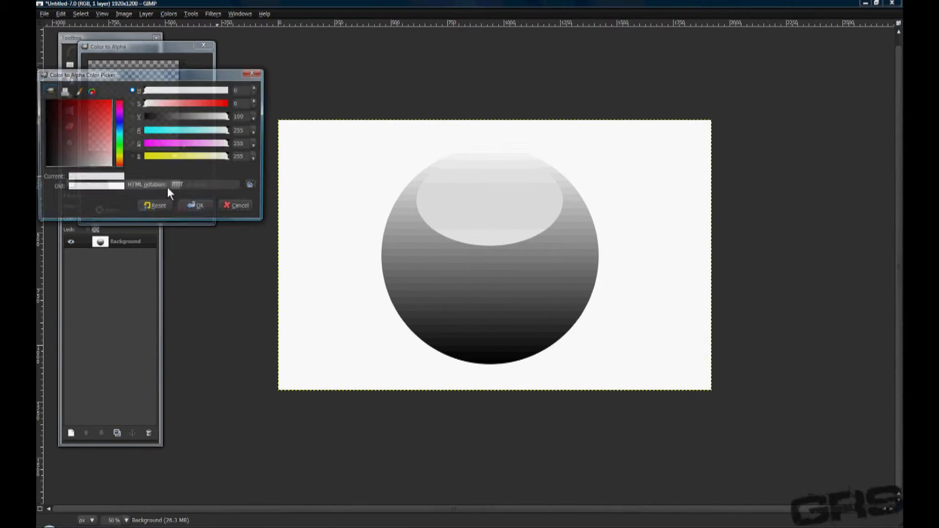
click(195, 206)
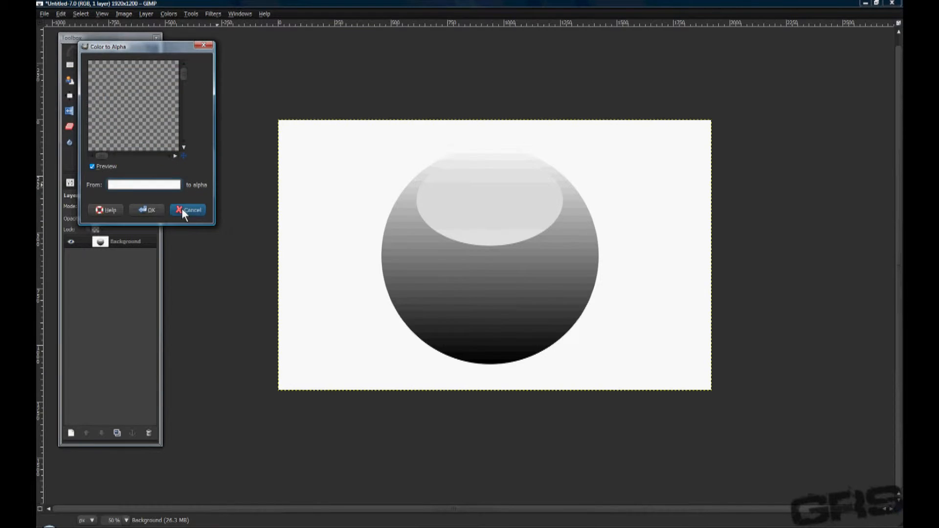
click(153, 209)
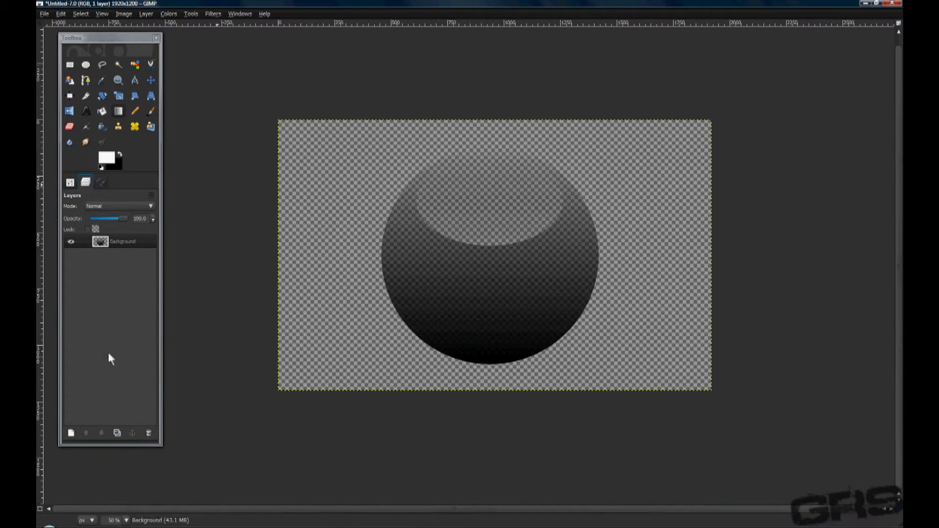
Add a white layer and place it beneath the Background layer.
click(71, 432)
click(130, 179)
click(167, 211)
drag(119, 247, 119, 272)
click(101, 433)
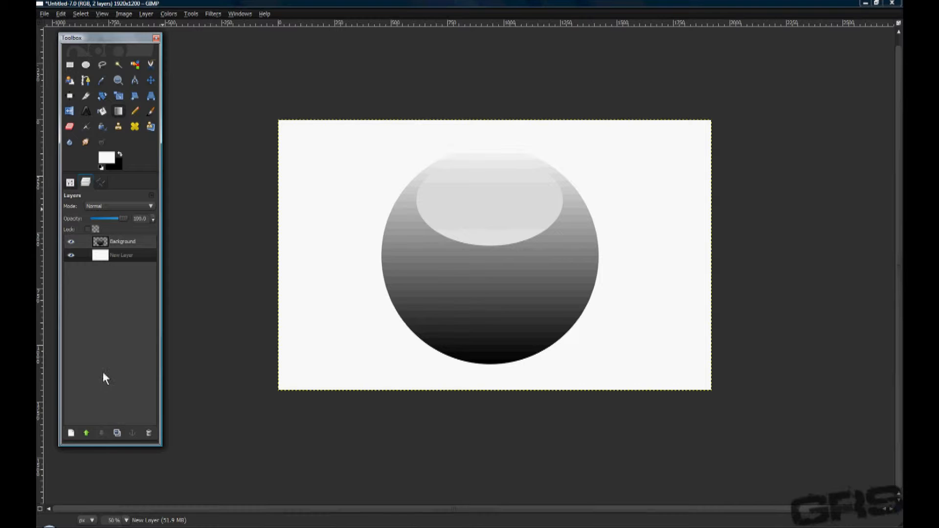
Move the ball on the Background layer up close to the canvas's top edge.
click(121, 243)
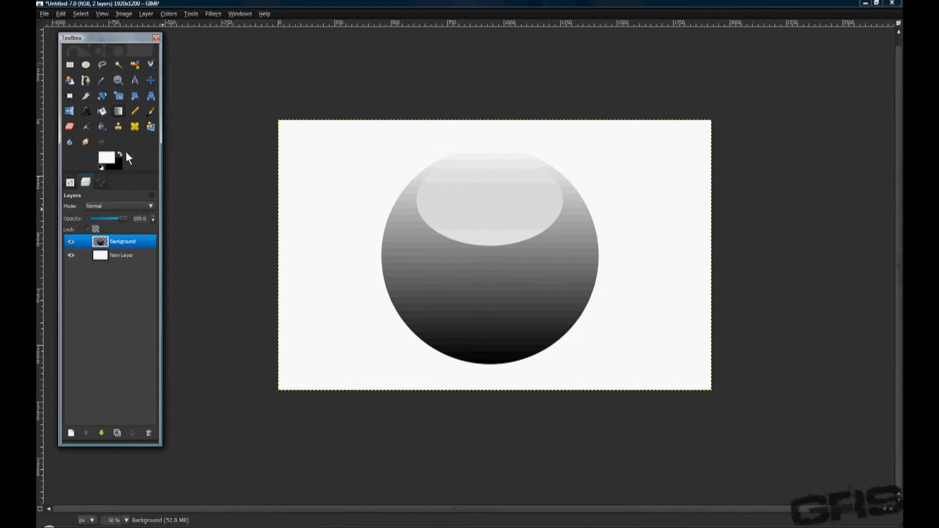
click(150, 80)
drag(484, 313, 486, 284)
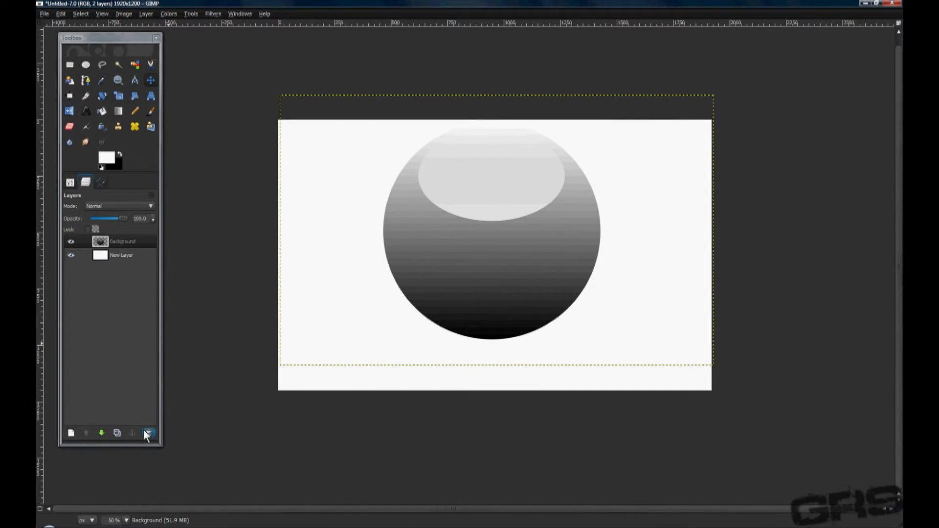
Duplicate the ball layer, rotate the copy 180° and flip it horizontally to line up with the original.
click(117, 432)
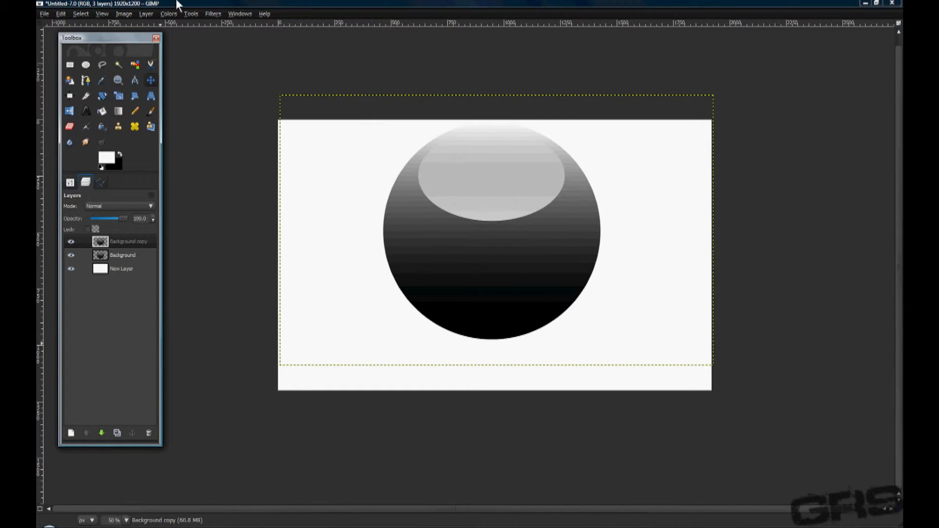
click(151, 14)
mouse_move(173, 118)
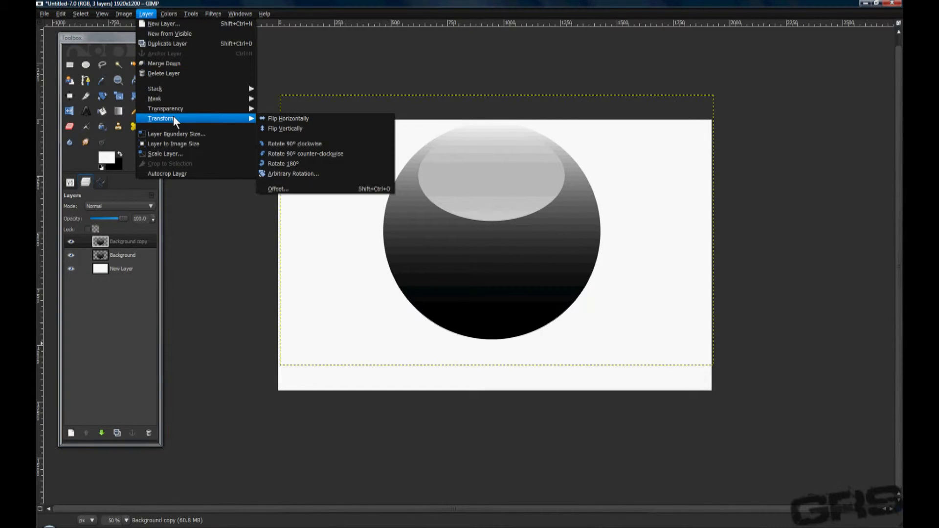
click(286, 163)
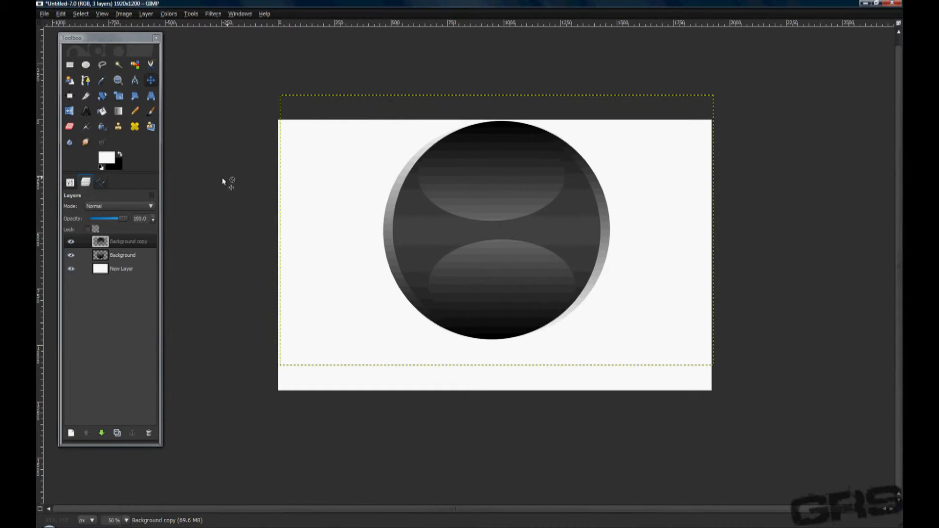
click(71, 110)
click(468, 225)
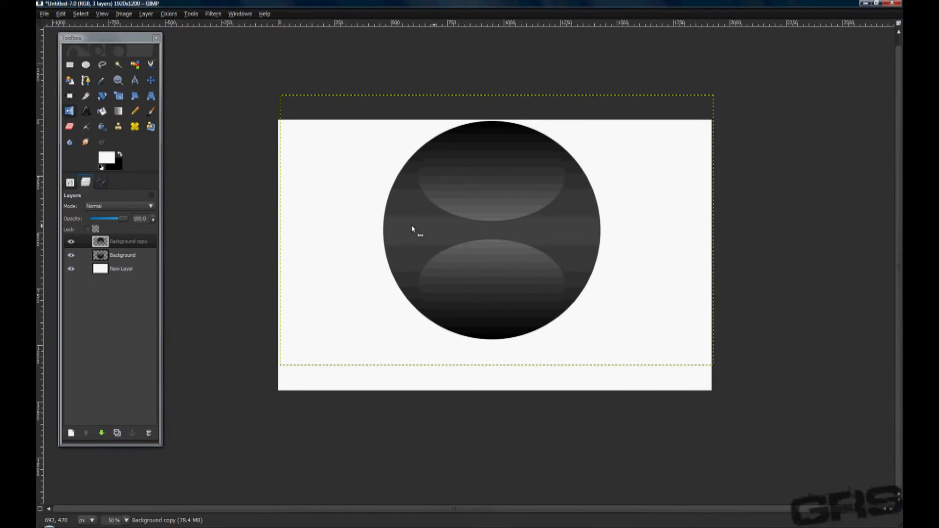
Move the flipped ball copy straight down below the original, leaving a small gap between them.
click(151, 82)
drag(486, 215, 488, 440)
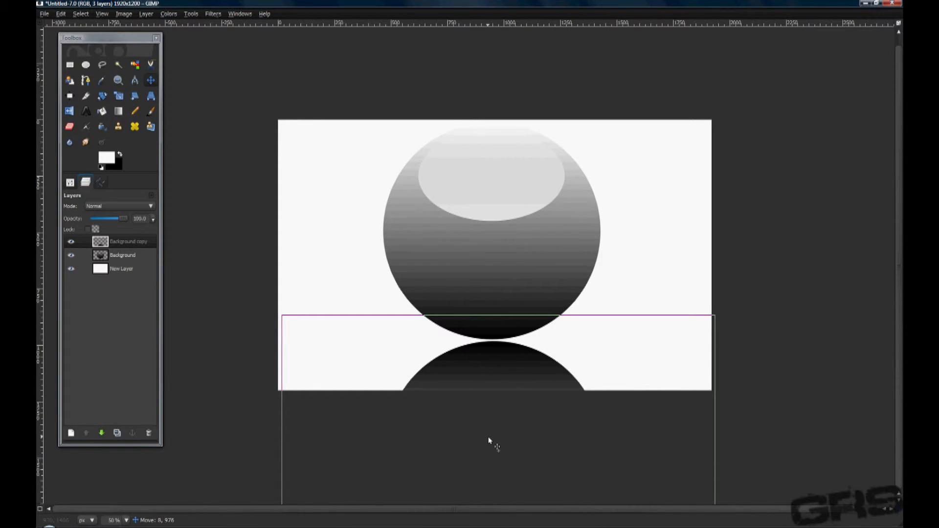
drag(488, 440, 489, 462)
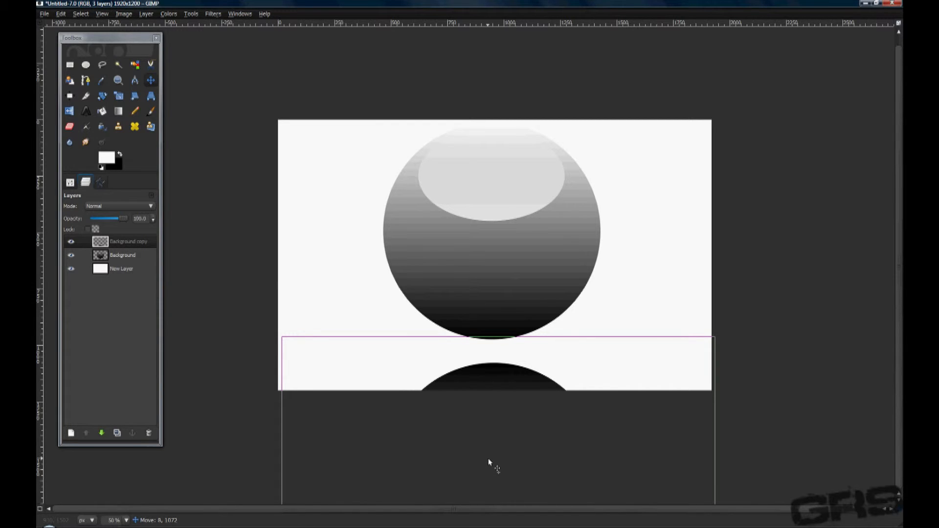
drag(488, 459, 486, 451)
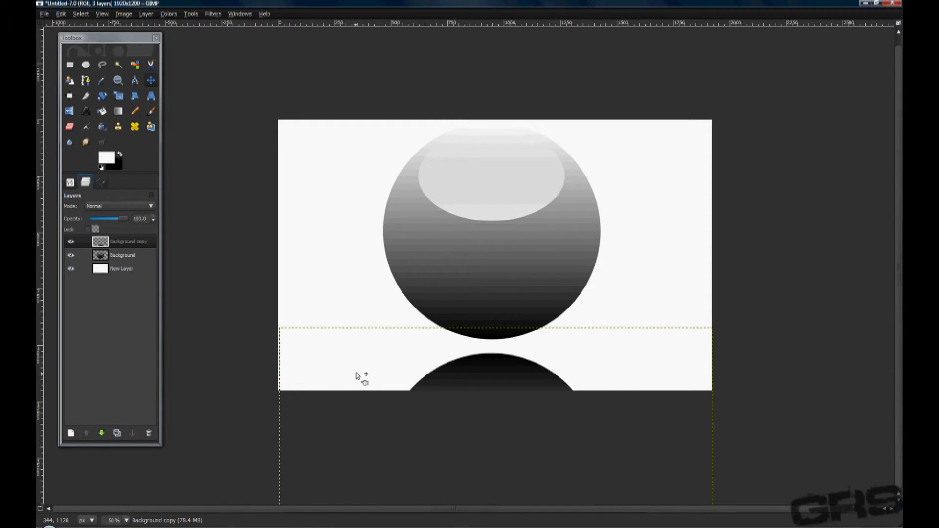
Crop only the reflection layer to a strip of 1920 by 302 px across the canvas's lower part.
click(90, 97)
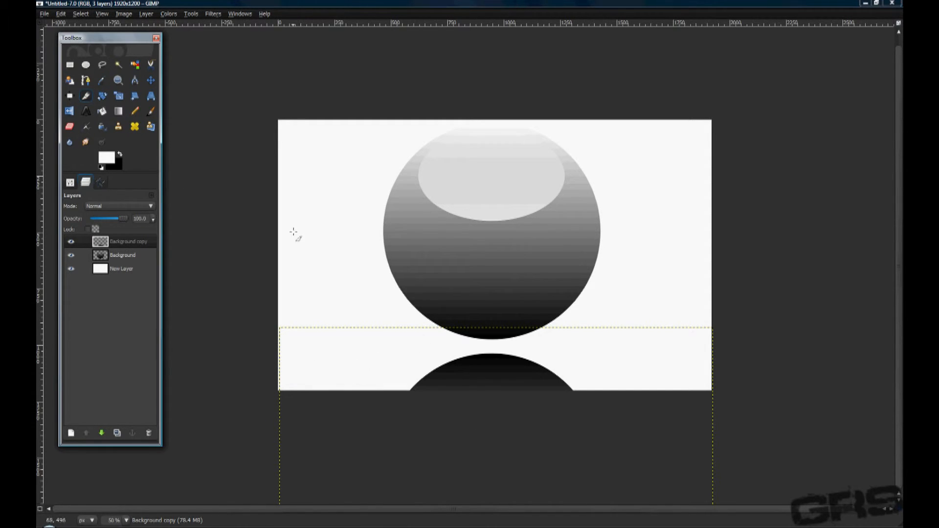
drag(676, 491, 279, 328)
click(69, 182)
click(96, 205)
drag(289, 334, 288, 333)
drag(673, 334, 718, 335)
drag(532, 383, 533, 388)
click(542, 357)
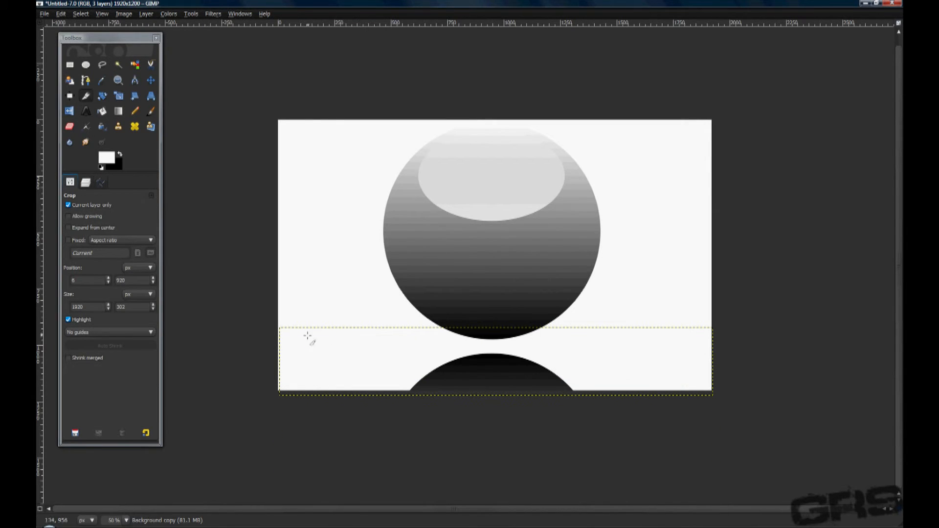
Crop the reflection layer alone to a shorter strip of 1920 by 220 px around the lower ball.
drag(282, 331, 731, 411)
drag(530, 341, 524, 356)
drag(299, 370, 288, 370)
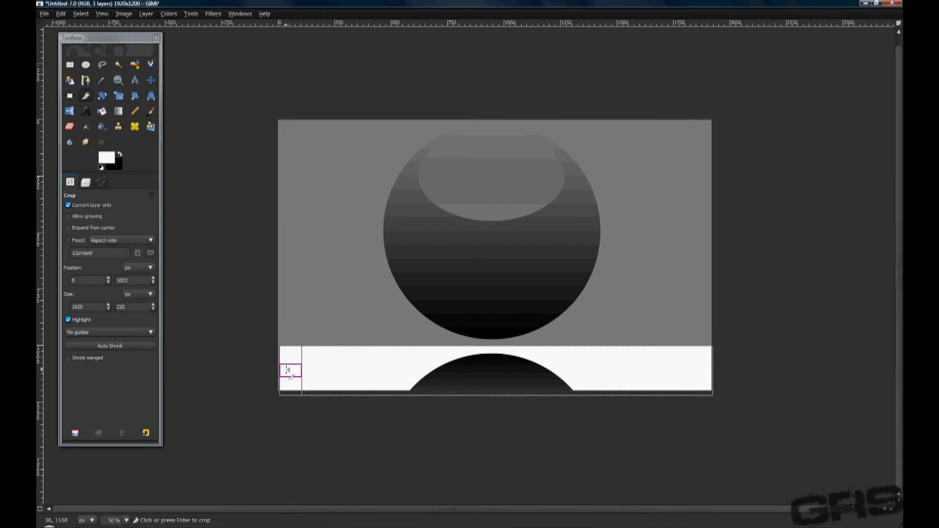
click(430, 371)
Fade the reflection upward with white-to-transparent linear gradients from below the canvas, and lower its layer opacity to about 60 percent.
click(117, 112)
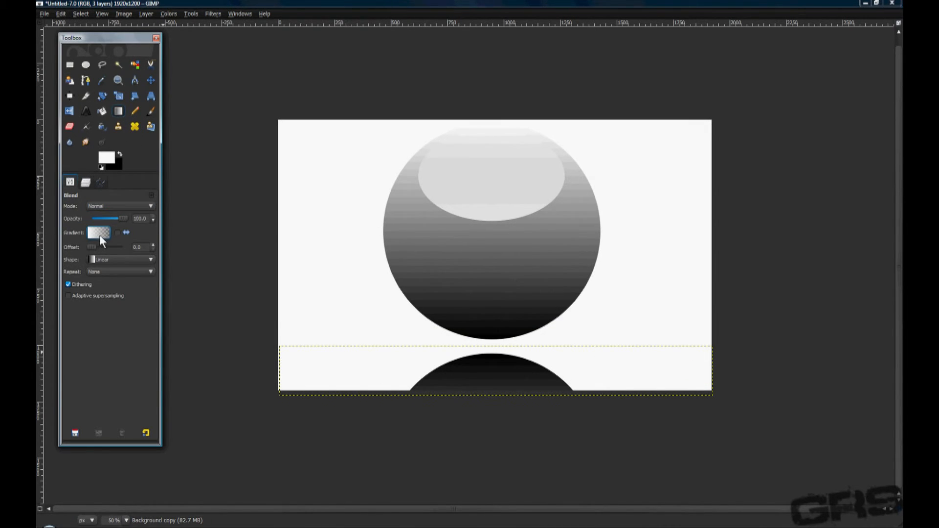
mouse_move(495, 491)
mouse_down()
mouse_move(494, 377)
mouse_move(498, 383)
mouse_up()
drag(500, 450, 495, 377)
drag(494, 419, 497, 342)
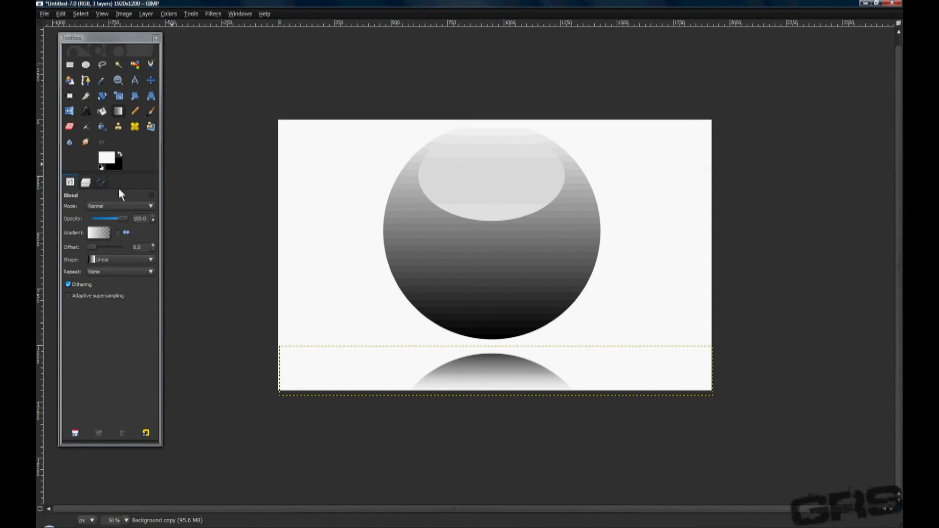
click(85, 183)
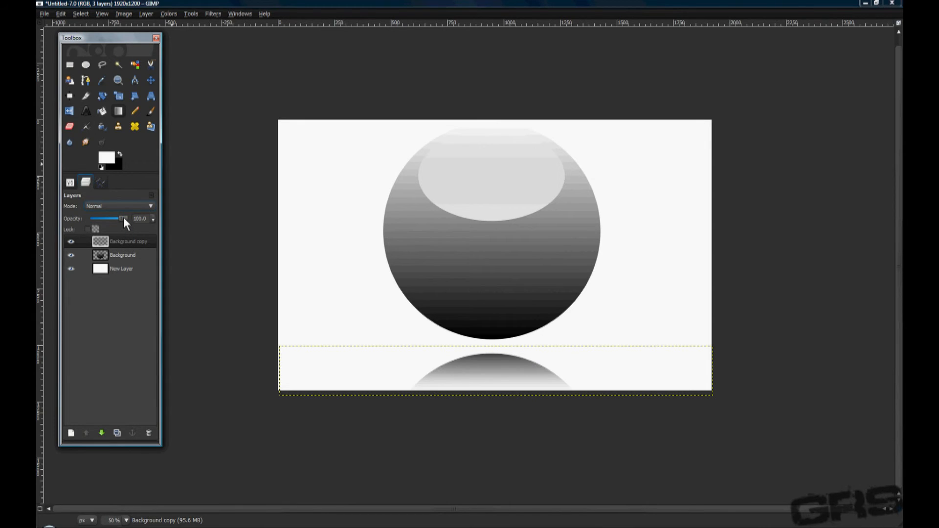
drag(120, 220, 108, 219)
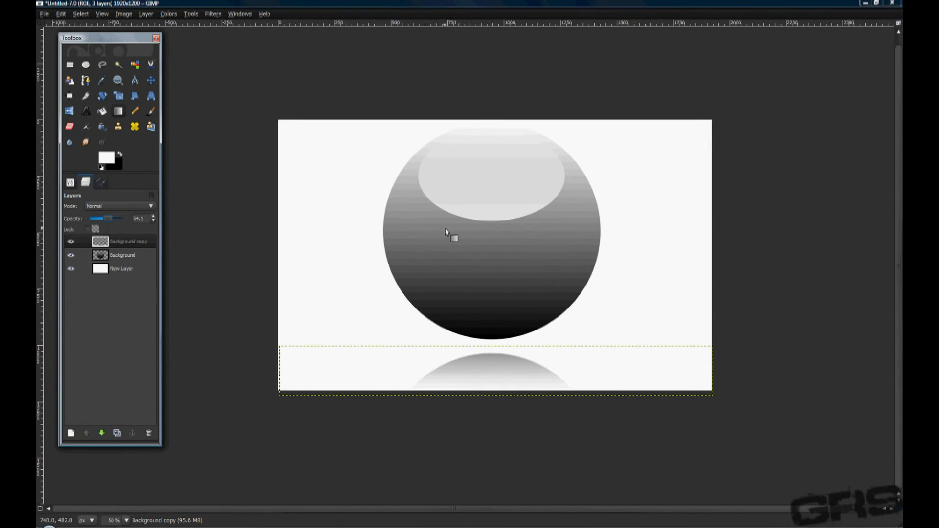
Add the text "Get Reel Studios" above New Layer in a text box of about 692 by 376 px across the ball.
click(120, 269)
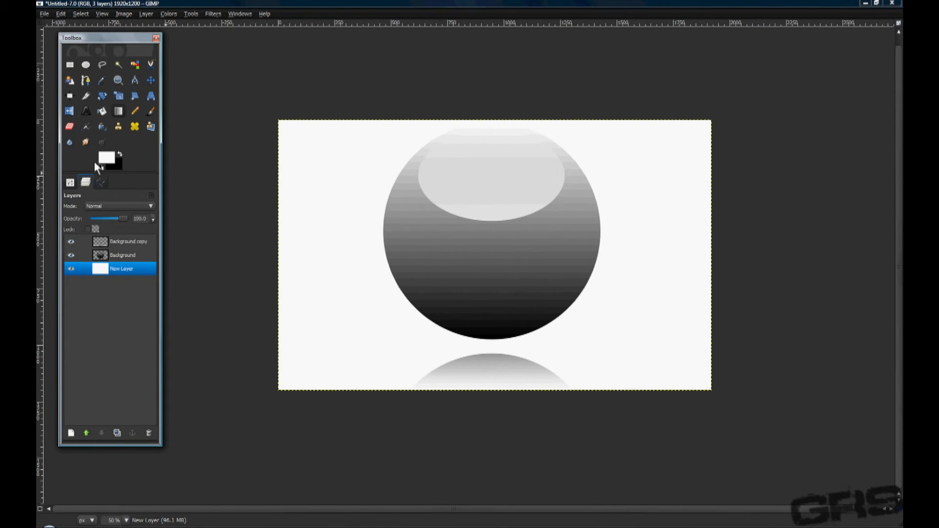
click(92, 110)
drag(413, 175, 569, 260)
text(Get )
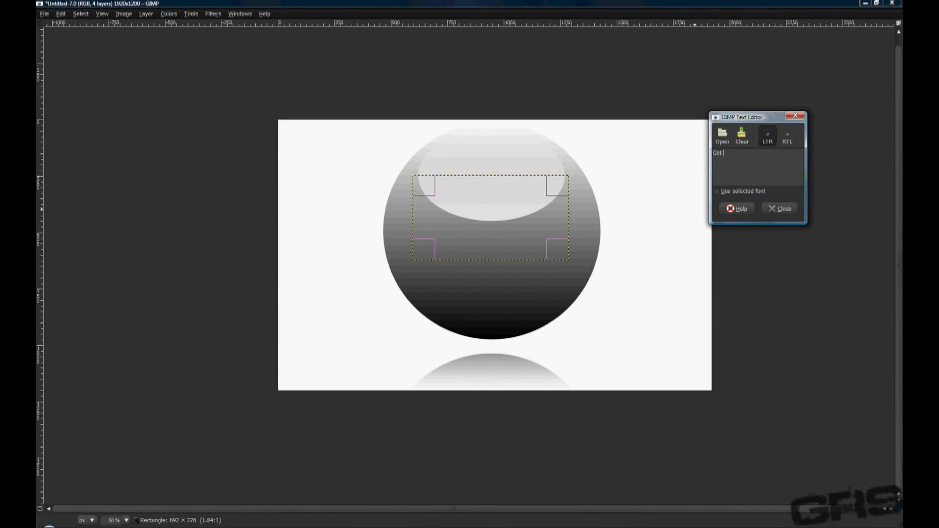
text(Reel Studios)
click(771, 207)
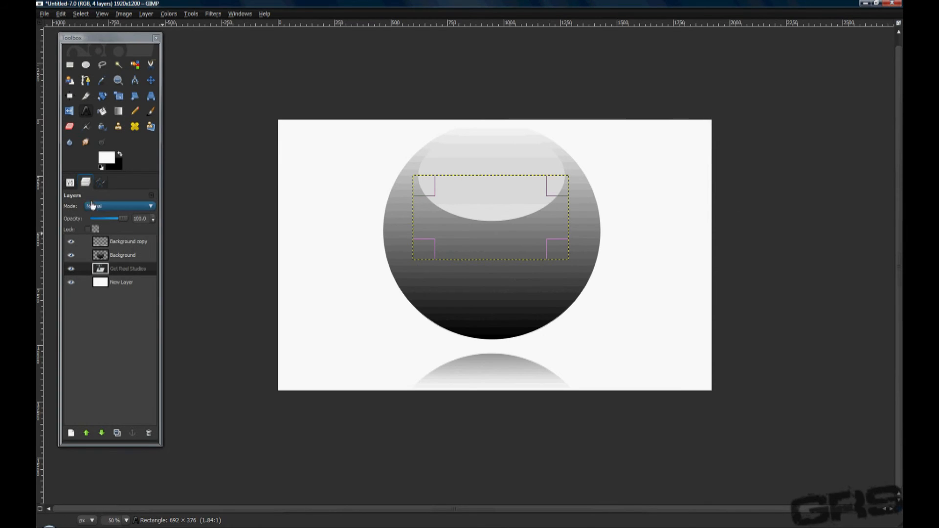
Move the Get Reel Studios text layer to the top of the layer stack, above the ball and reflection.
click(71, 183)
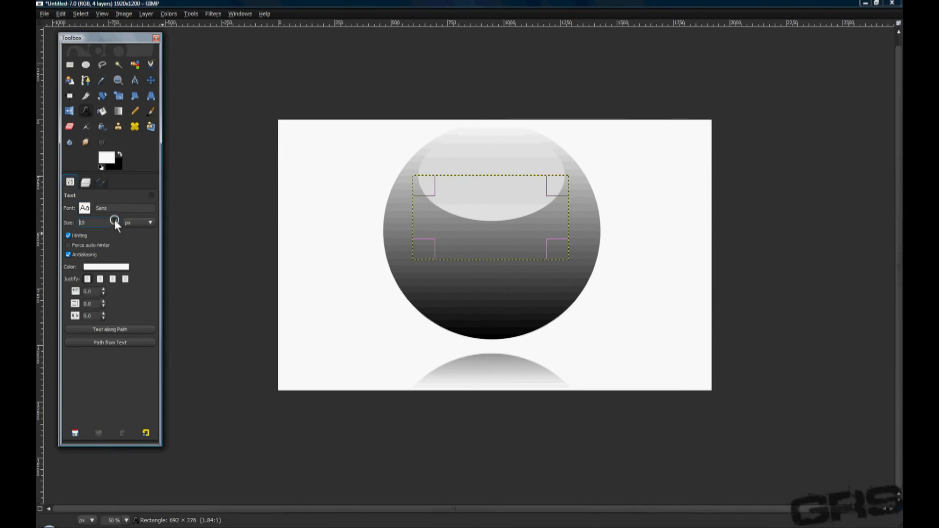
click(86, 182)
drag(127, 257, 129, 241)
double_click(86, 433)
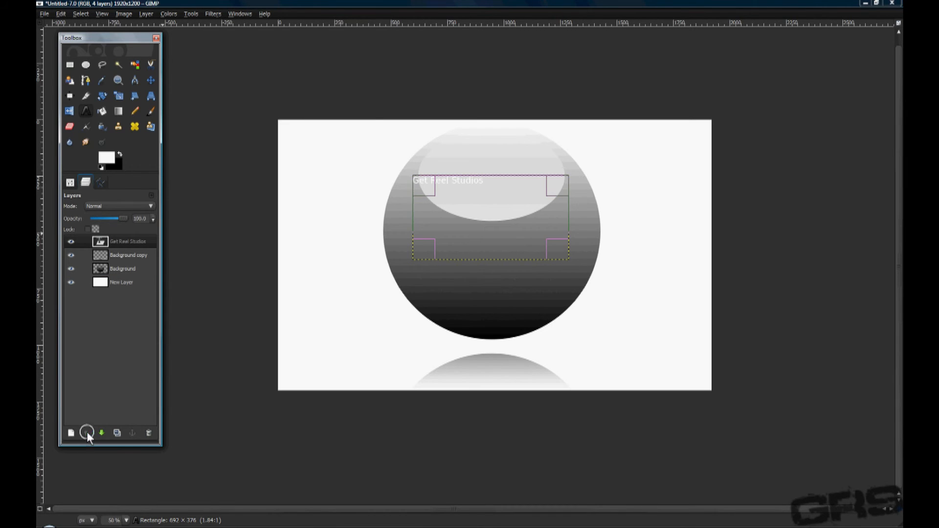
Centre-justify the text, enlarge it to 60 px and widen its box on both sides to about 950 px.
click(72, 183)
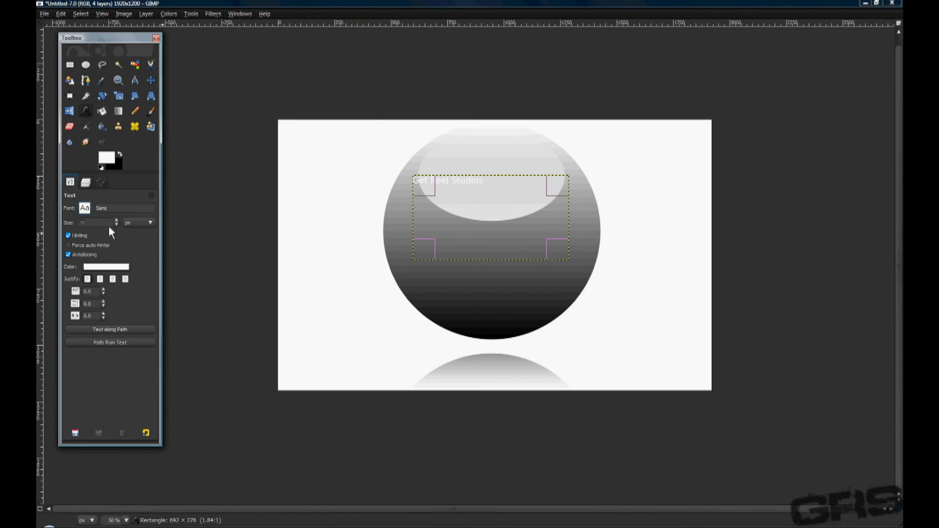
click(113, 279)
click(116, 220)
drag(422, 222, 394, 222)
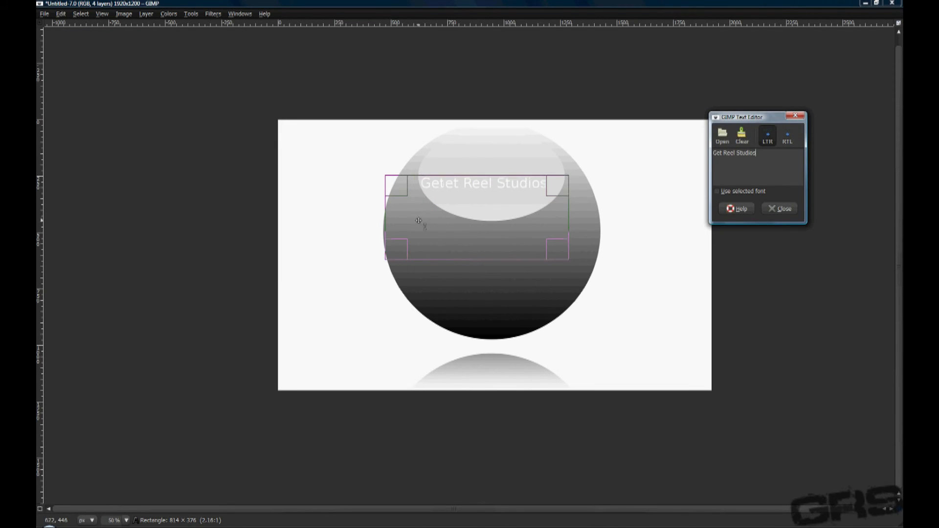
drag(562, 222, 593, 222)
click(772, 210)
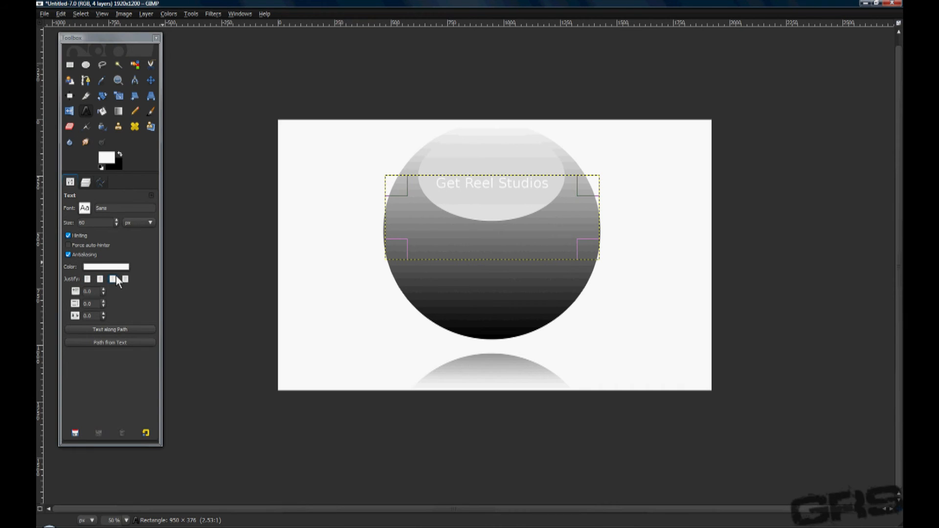
Set the text to 99 px in Segoe UI Bold Italic and color it black.
click(116, 221)
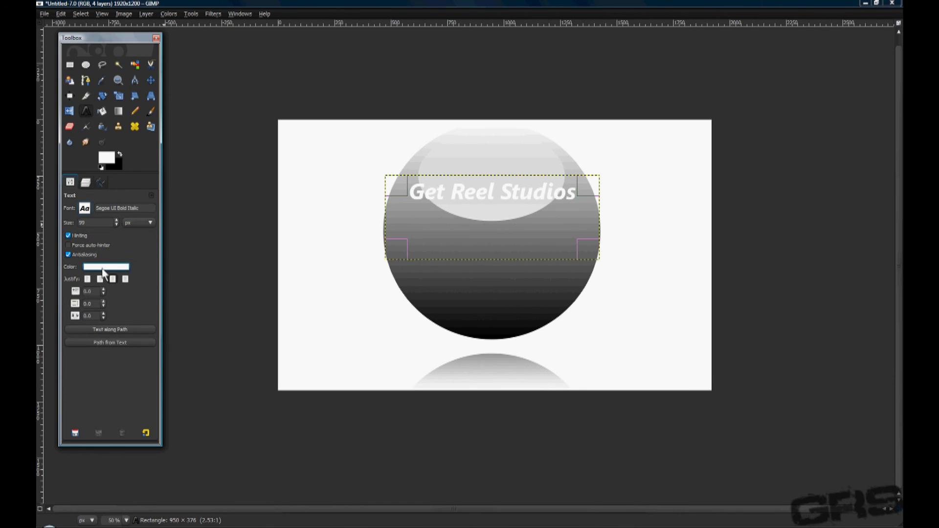
click(102, 268)
drag(187, 179, 56, 276)
click(295, 251)
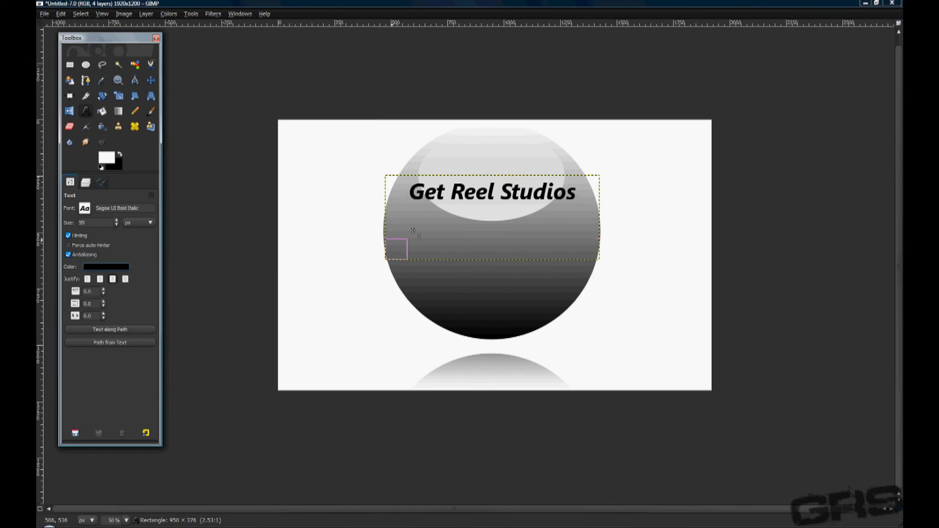
Move the text box down so the lettering sits across the middle of the ball, just below the highlight.
click(486, 205)
drag(483, 233, 485, 264)
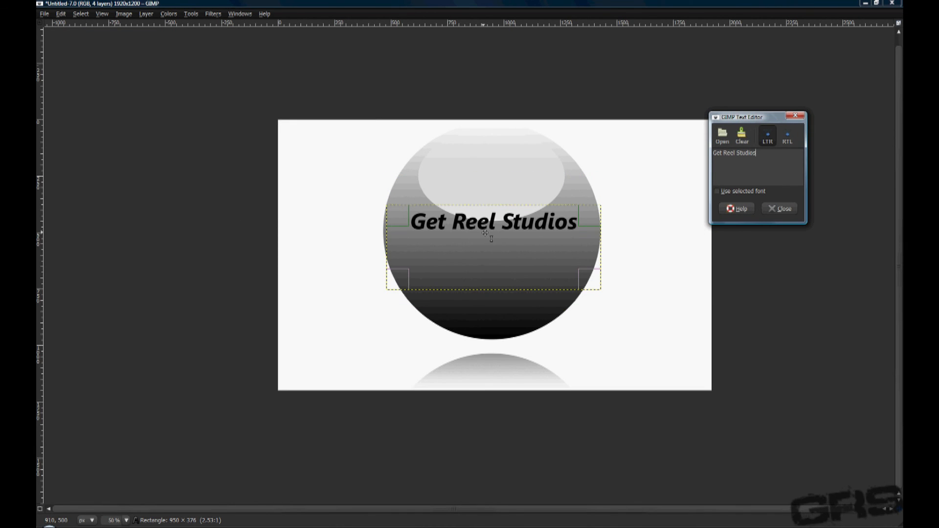
click(781, 208)
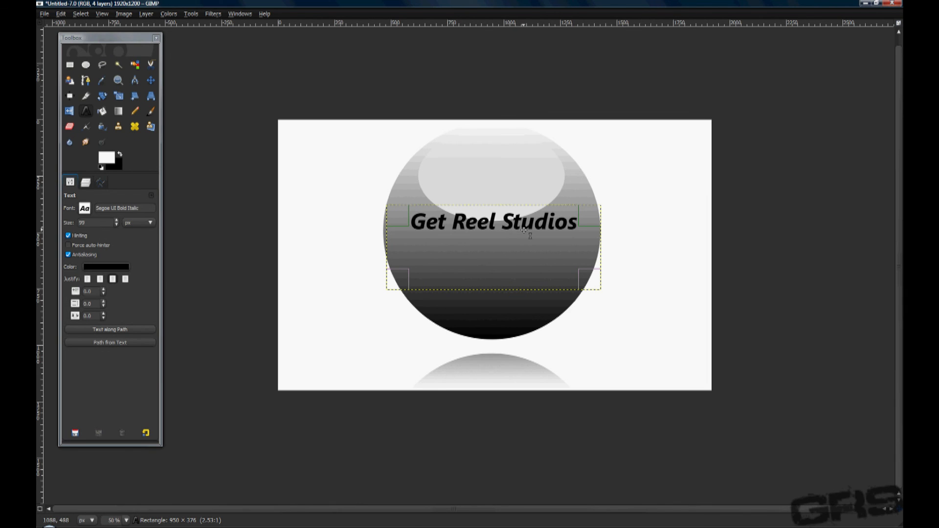
key(minus)
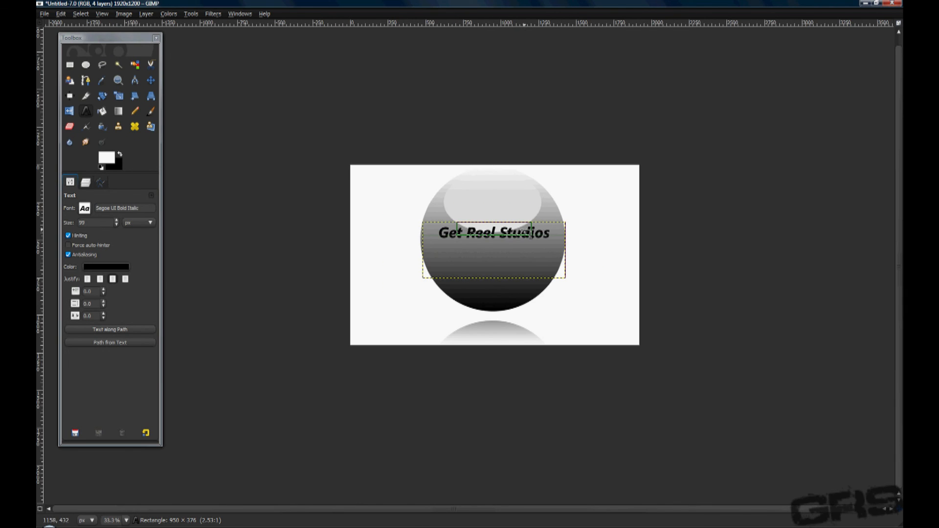